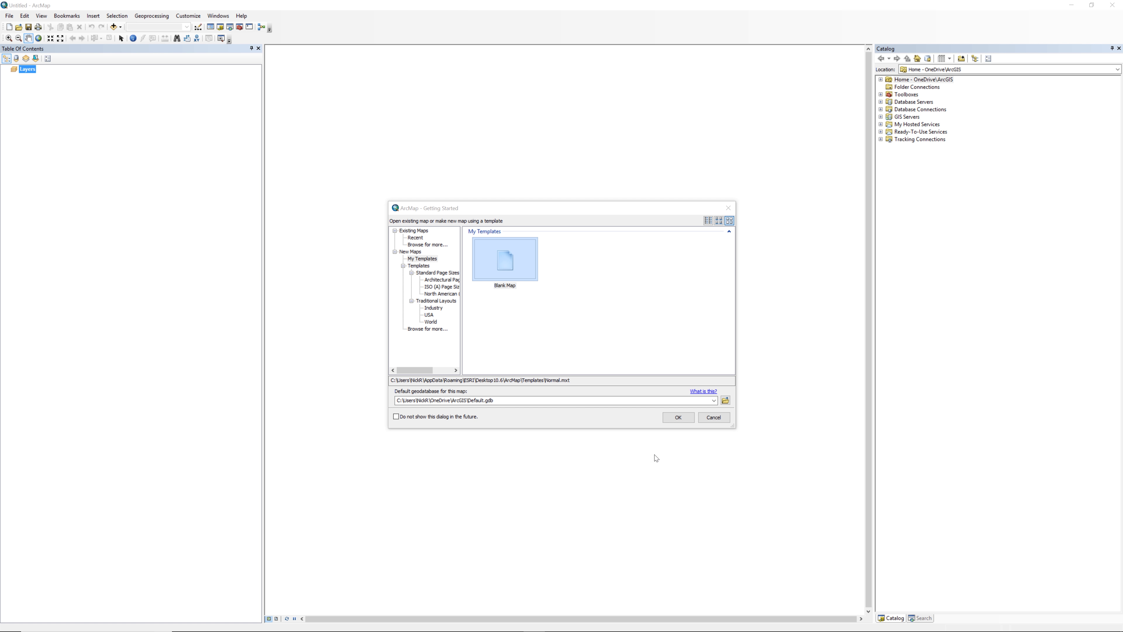
Start a new blank map and add a folder connection to GSP101_Activity1 in the Downloads folder
left_click(678, 417)
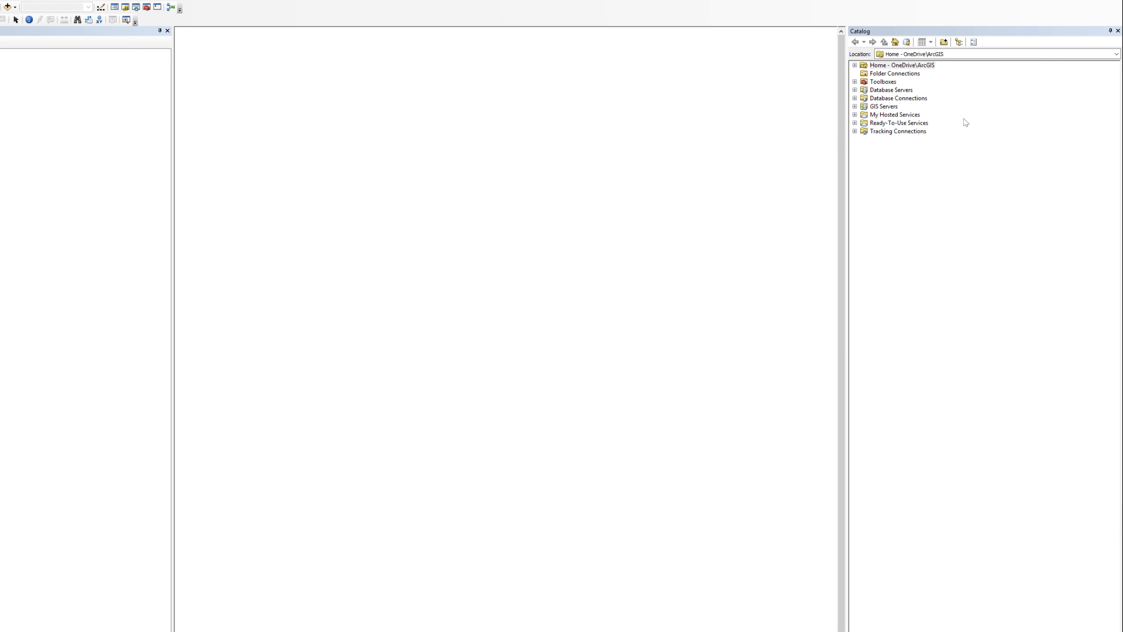
left_click(937, 35)
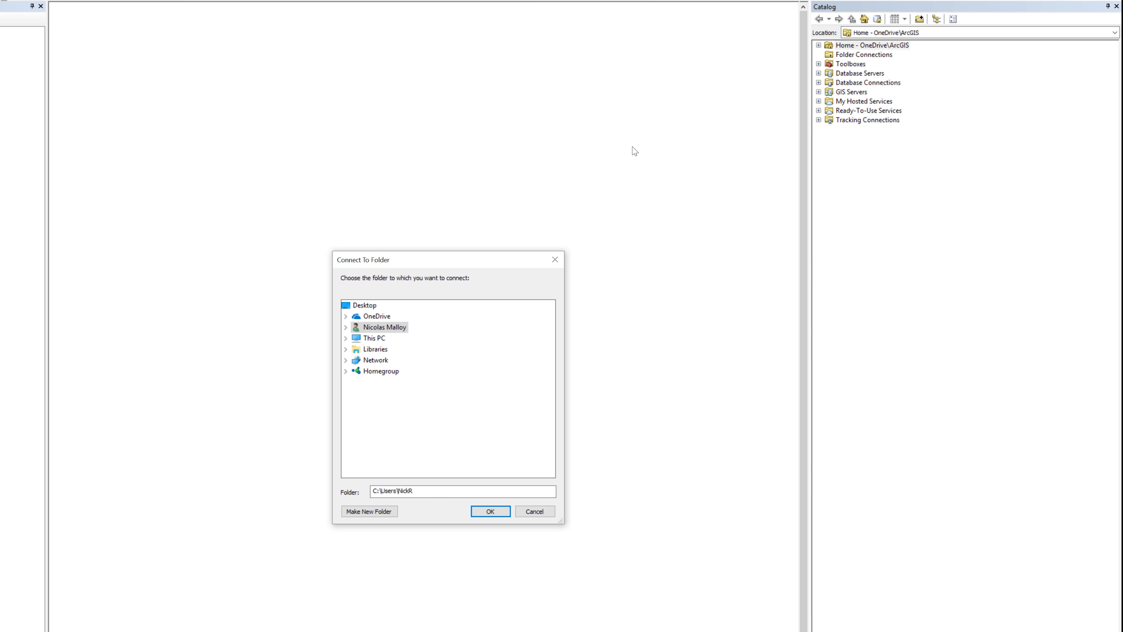
left_click(345, 327)
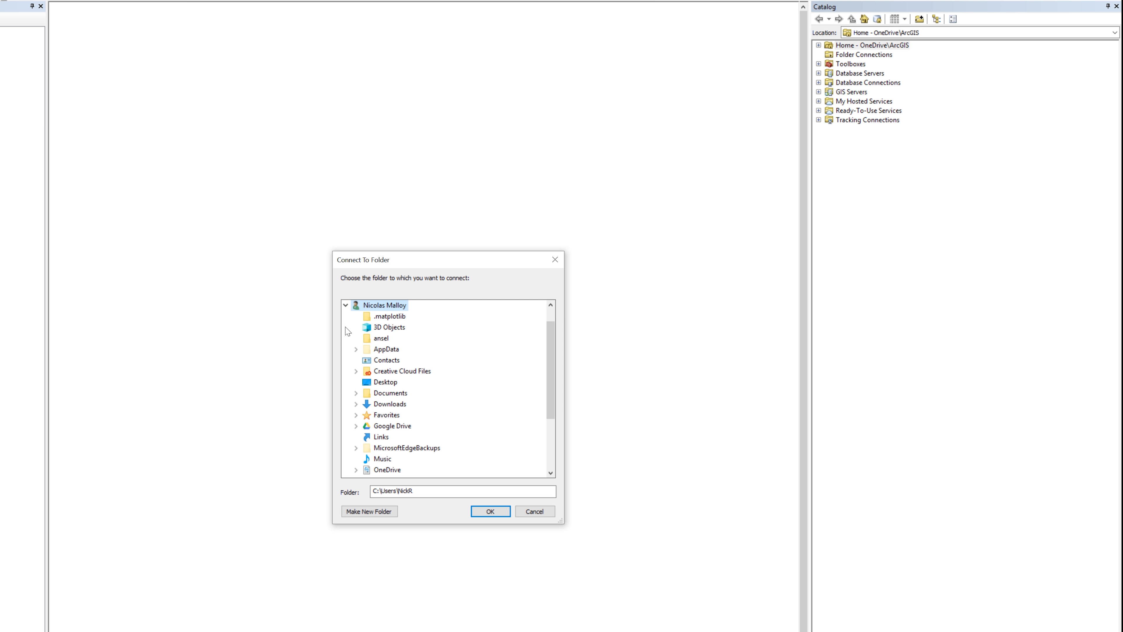
left_click(395, 404)
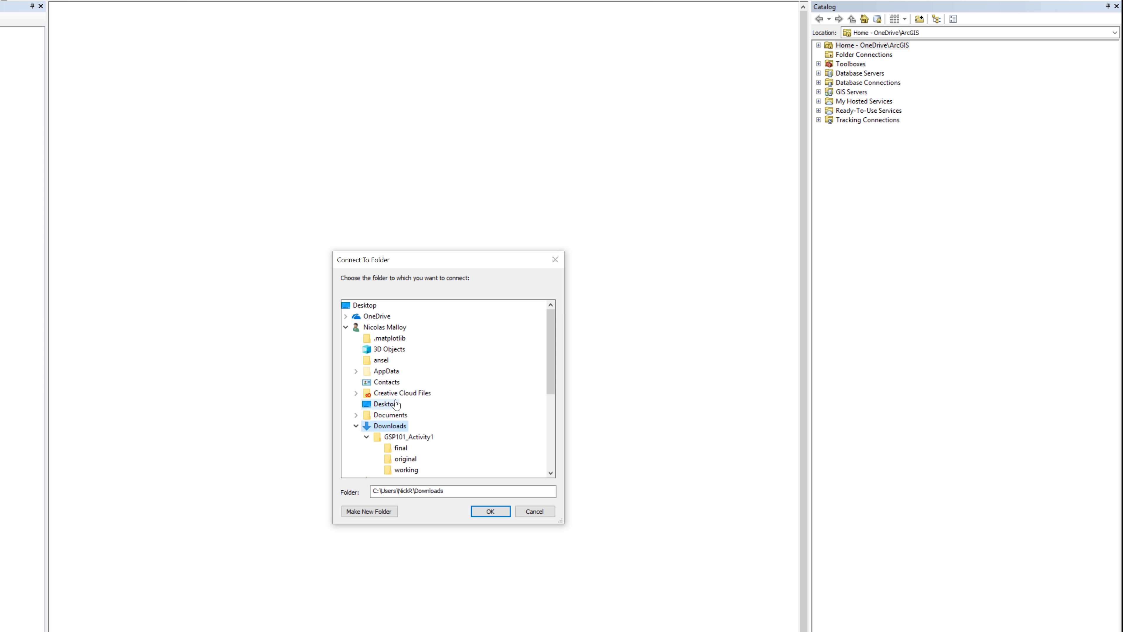
left_click(416, 437)
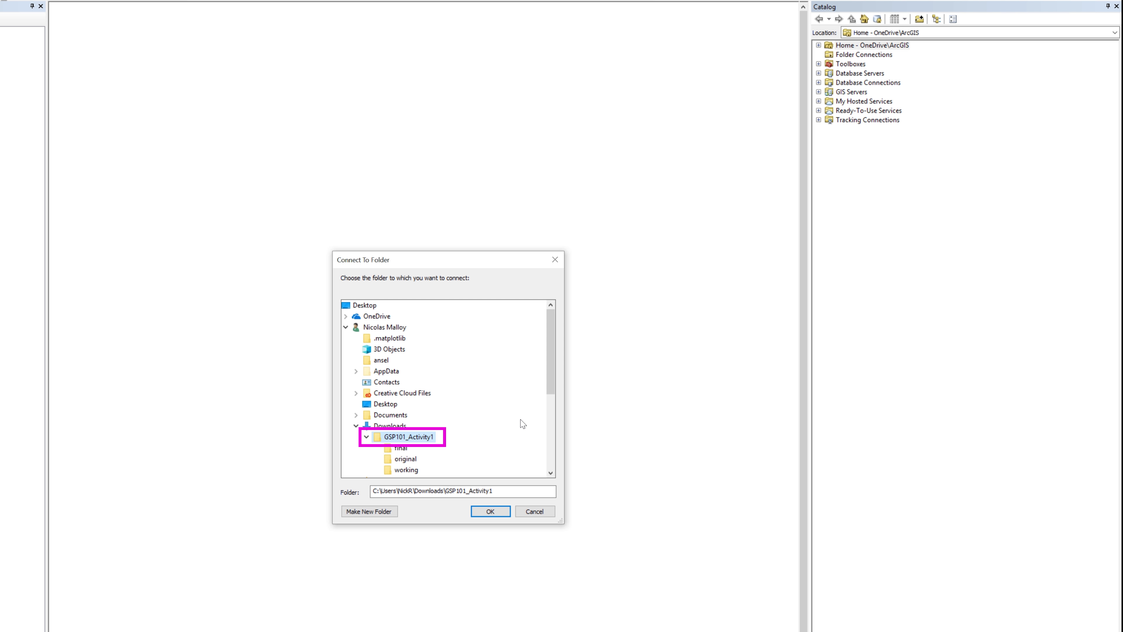
left_click(491, 512)
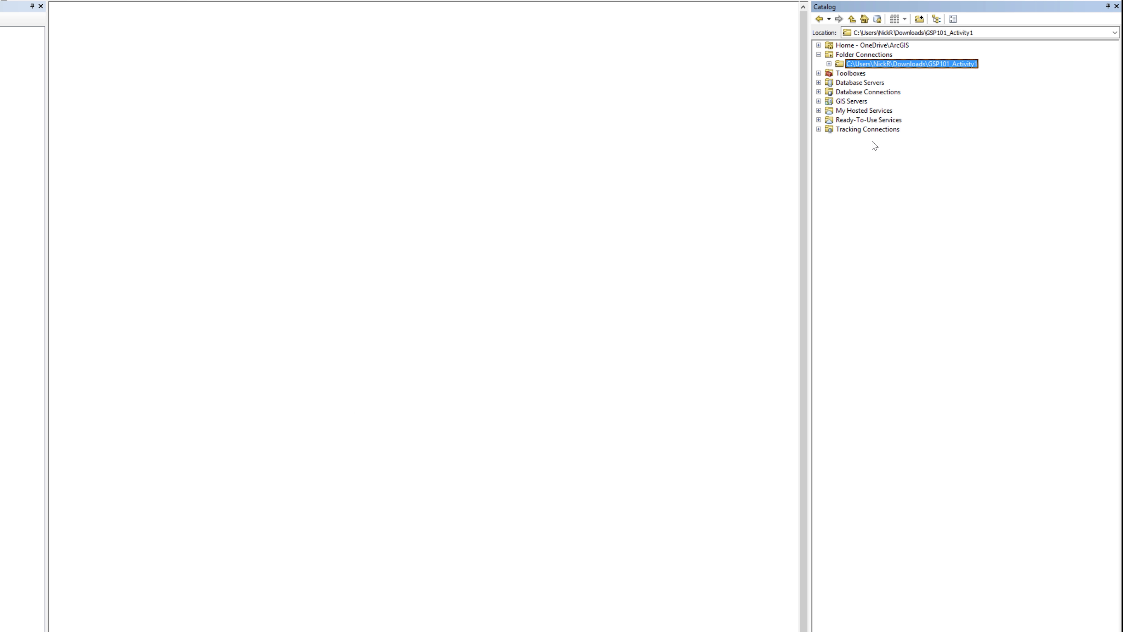
Copy CNTYOUTL.shp from the original folder of GSP101_Activity1 into its working folder
left_click(829, 63)
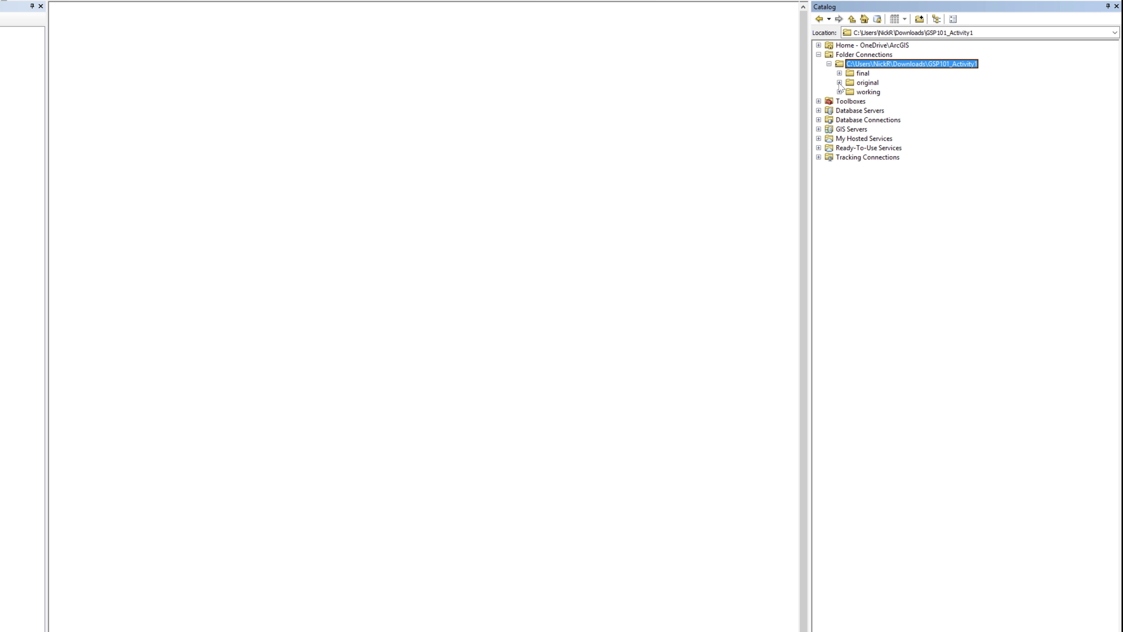
left_click(839, 82)
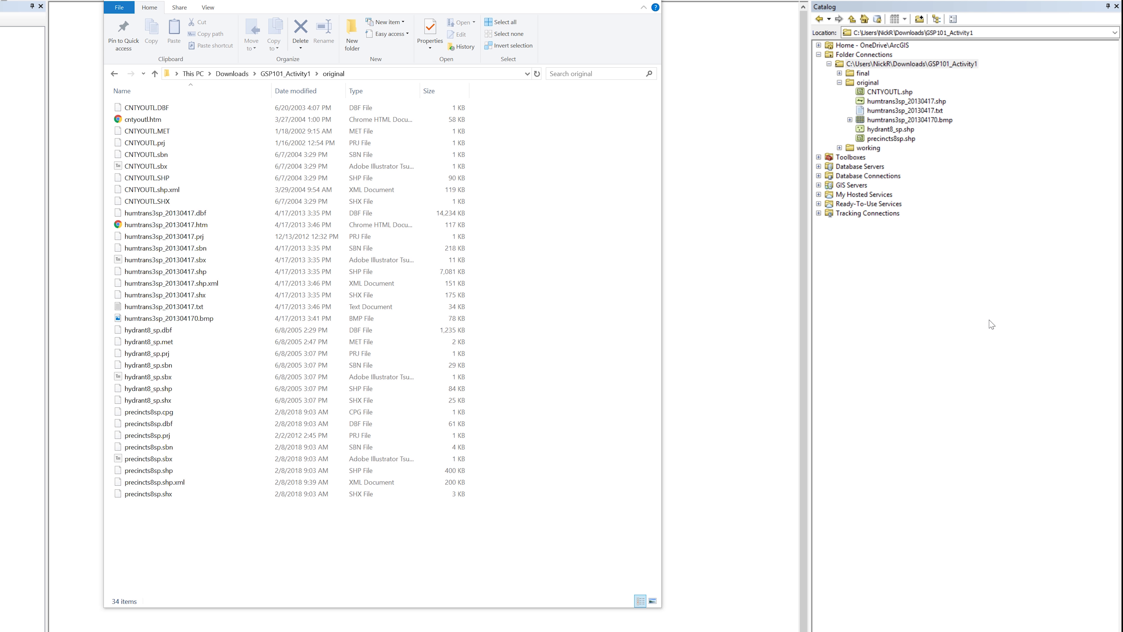
left_click(889, 91)
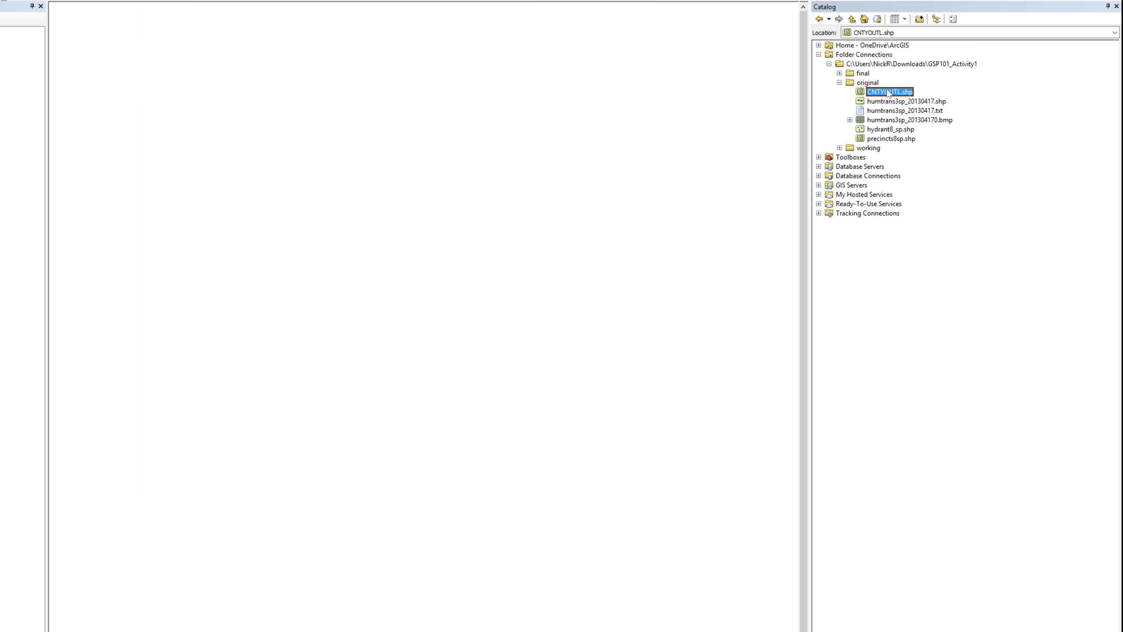
right_click(888, 92)
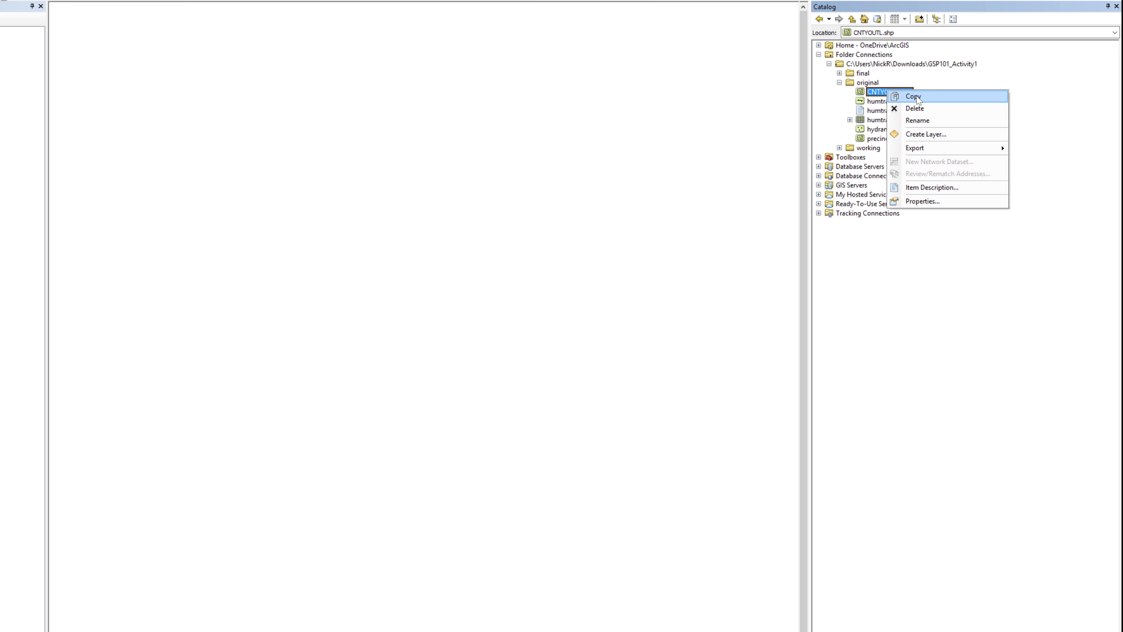
left_click(916, 96)
left_click(866, 148)
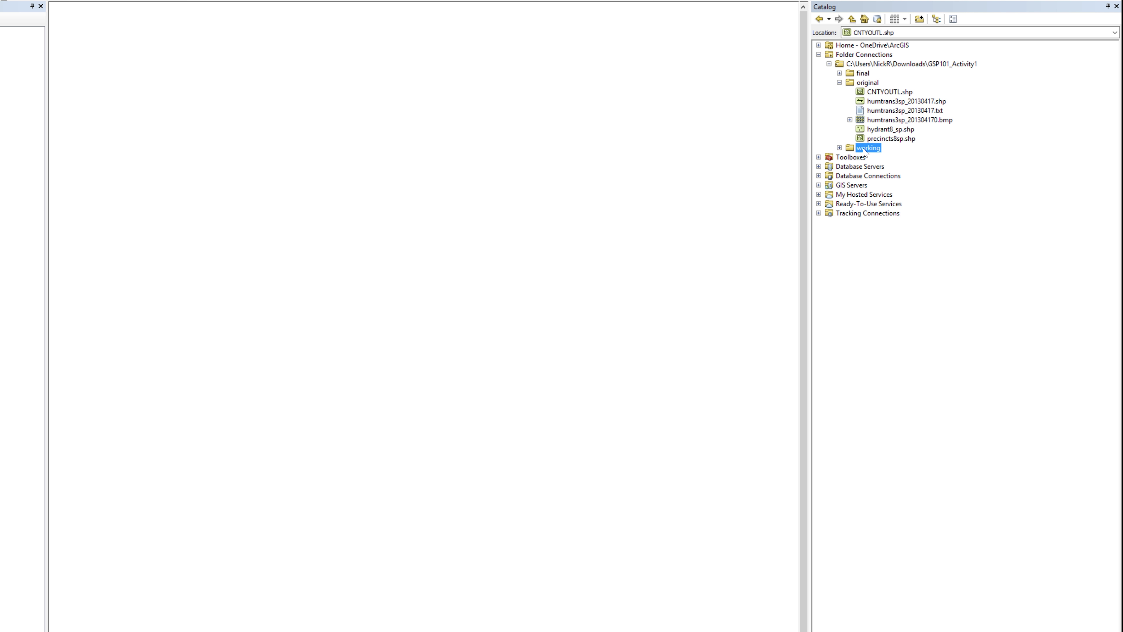
right_click(865, 149)
left_click(879, 166)
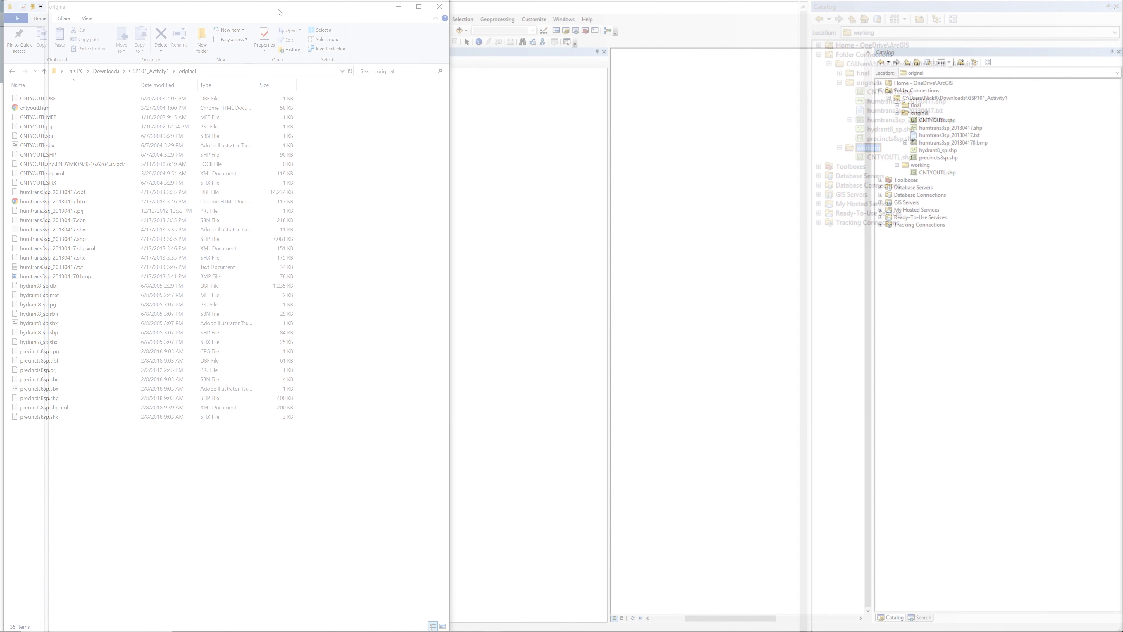
Show the working folder in File Explorer, and rename its CNTYOUTL shapefile to Humboldt_County_Outline in the ArcMap Catalog
left_click(156, 74)
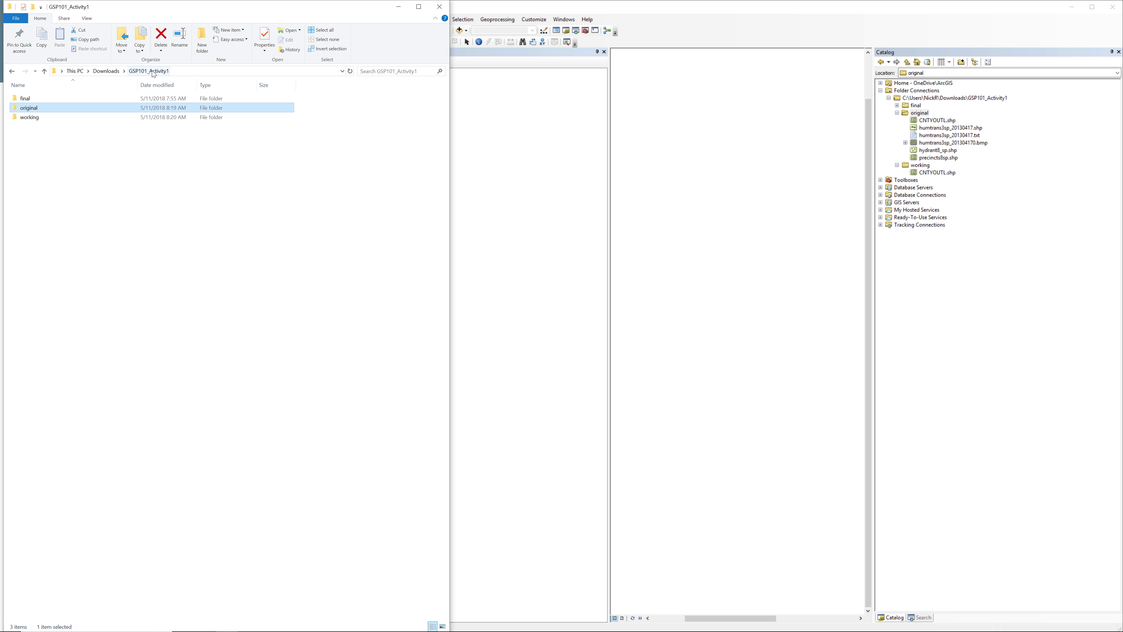
double_click(44, 117)
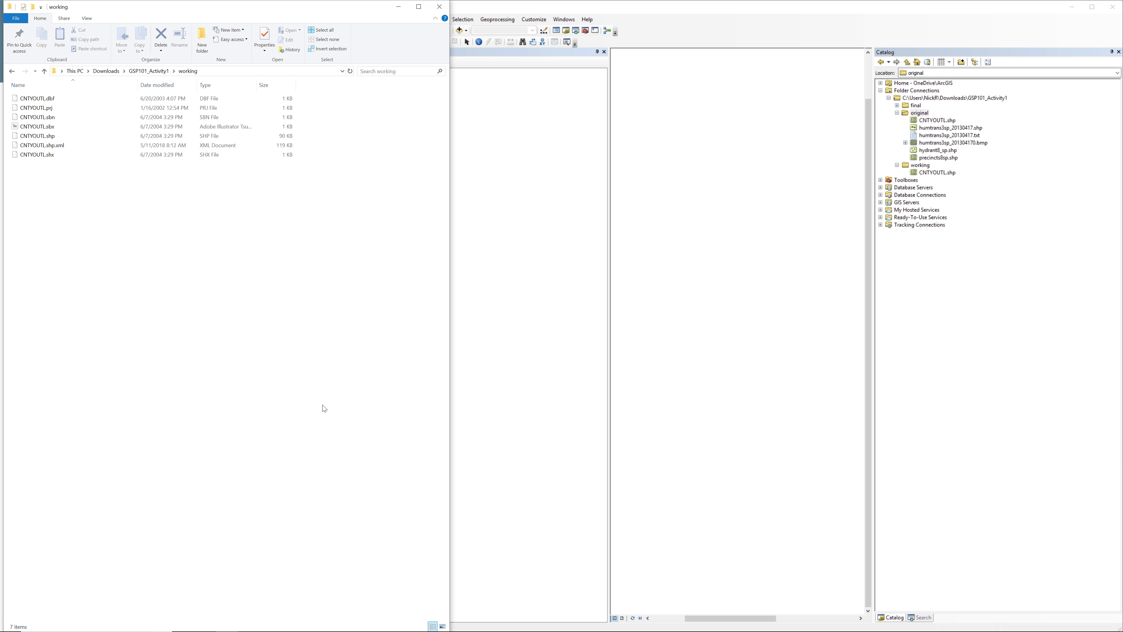
left_click(942, 173)
right_click(941, 174)
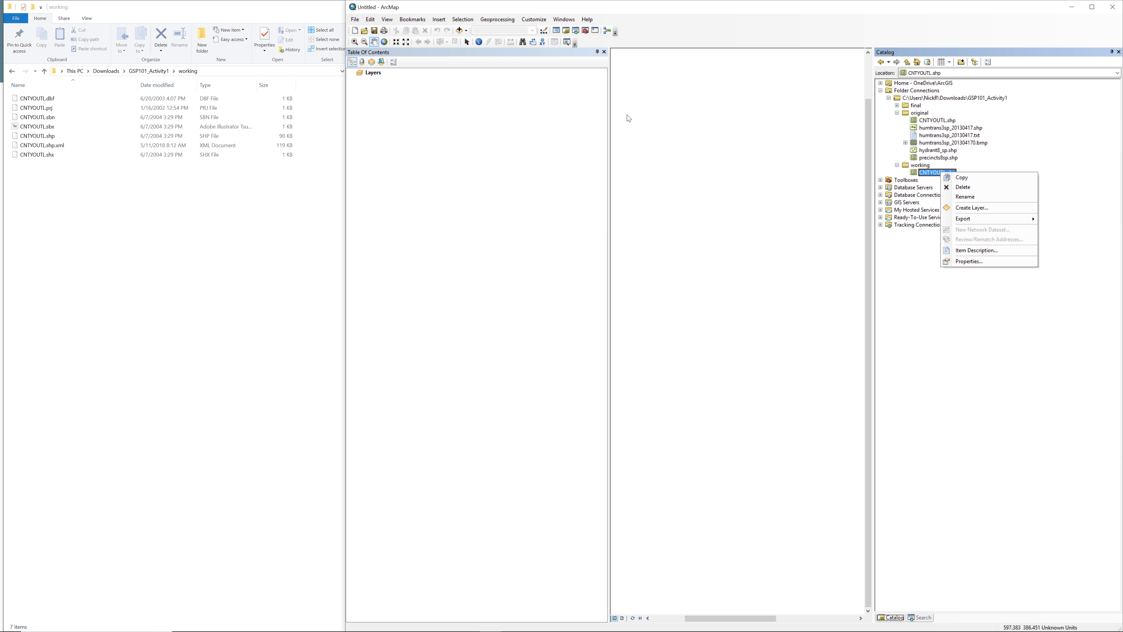
left_click(982, 197)
type("Humbo")
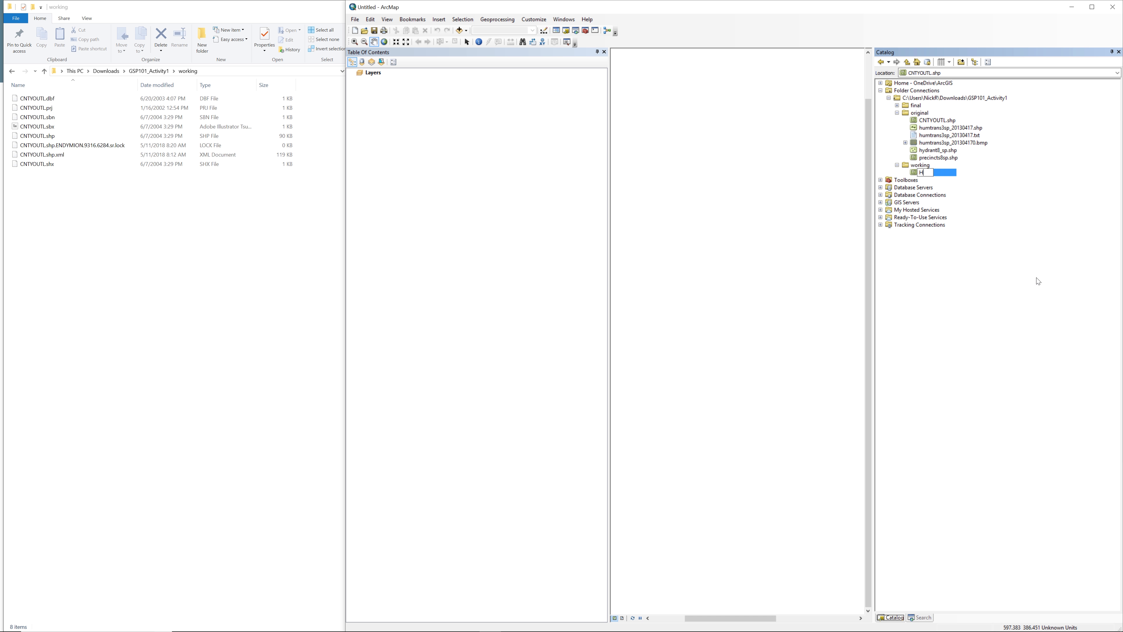
type("ldt_County_Outline")
key("Return")
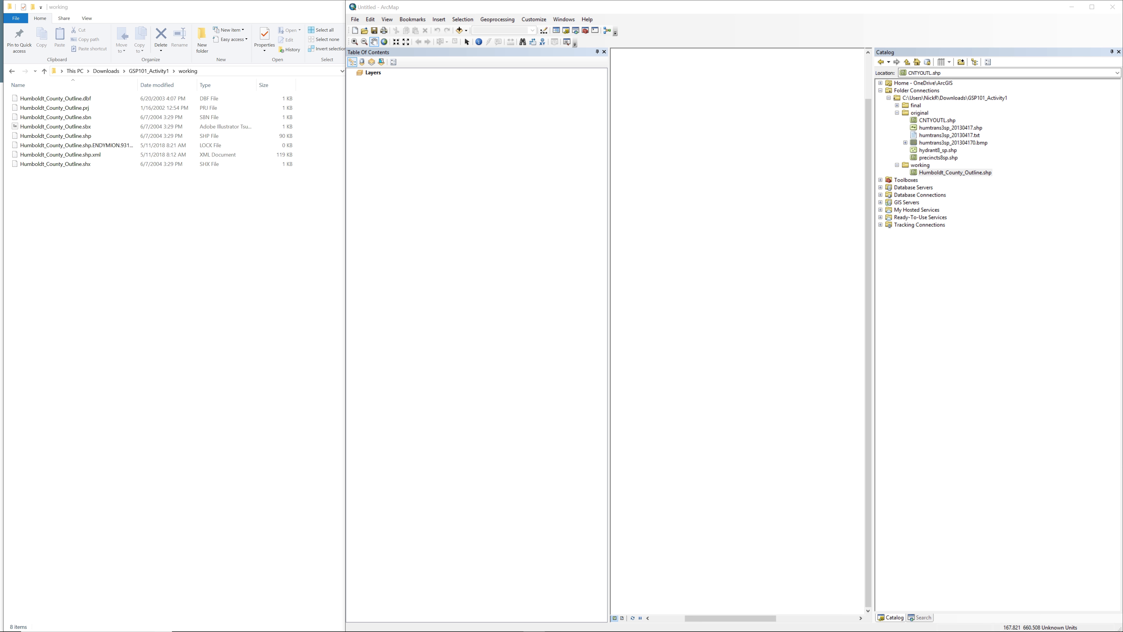
Copy humtrans3sp_20130417.shp from the original folder into the working folder
right_click(951, 127)
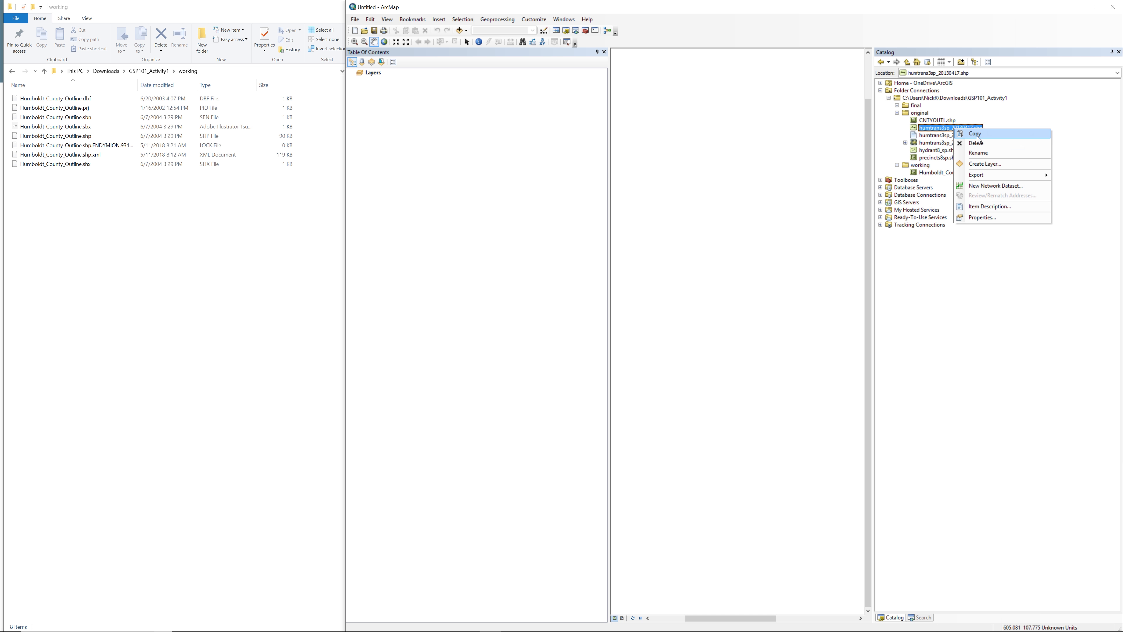
left_click(977, 140)
right_click(919, 165)
left_click(938, 181)
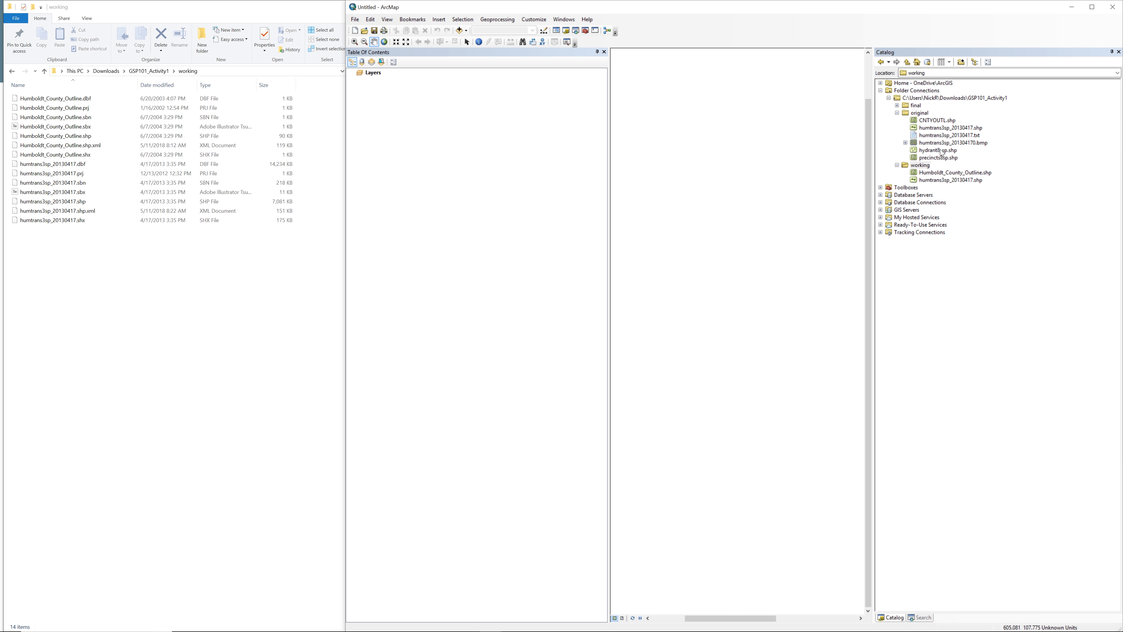
Copy hydrant8_sp.shp from the original folder into the working folder
right_click(942, 150)
left_click(953, 156)
right_click(925, 165)
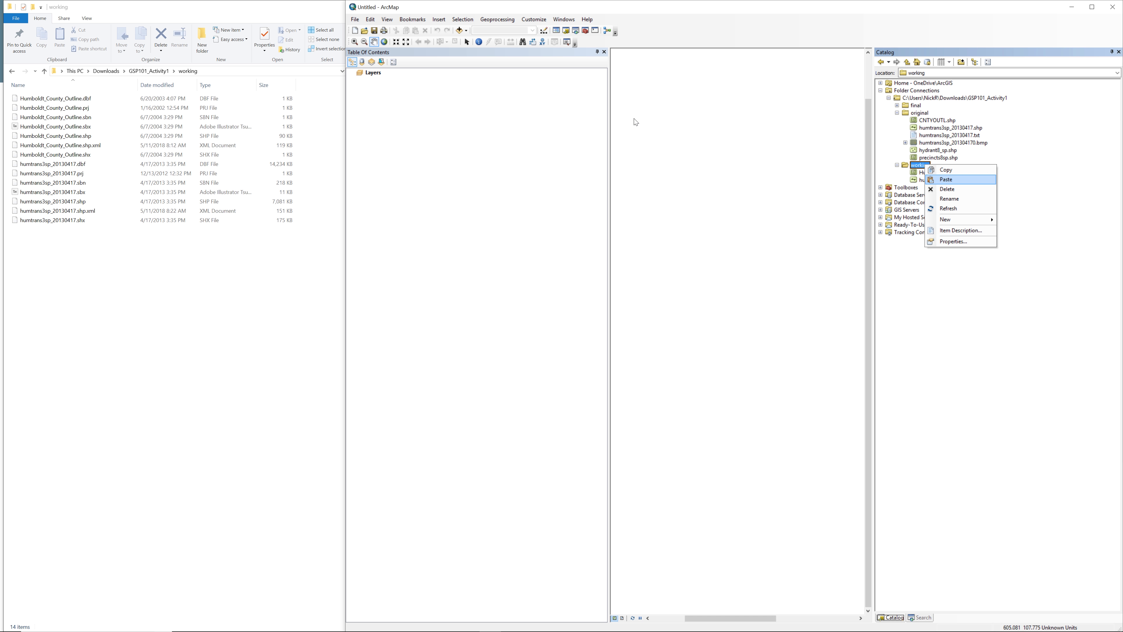
key("Return")
Paste a second copy of hydrant8_sp.shp from the original folder into the working folder
right_click(939, 149)
left_click(955, 153)
right_click(926, 166)
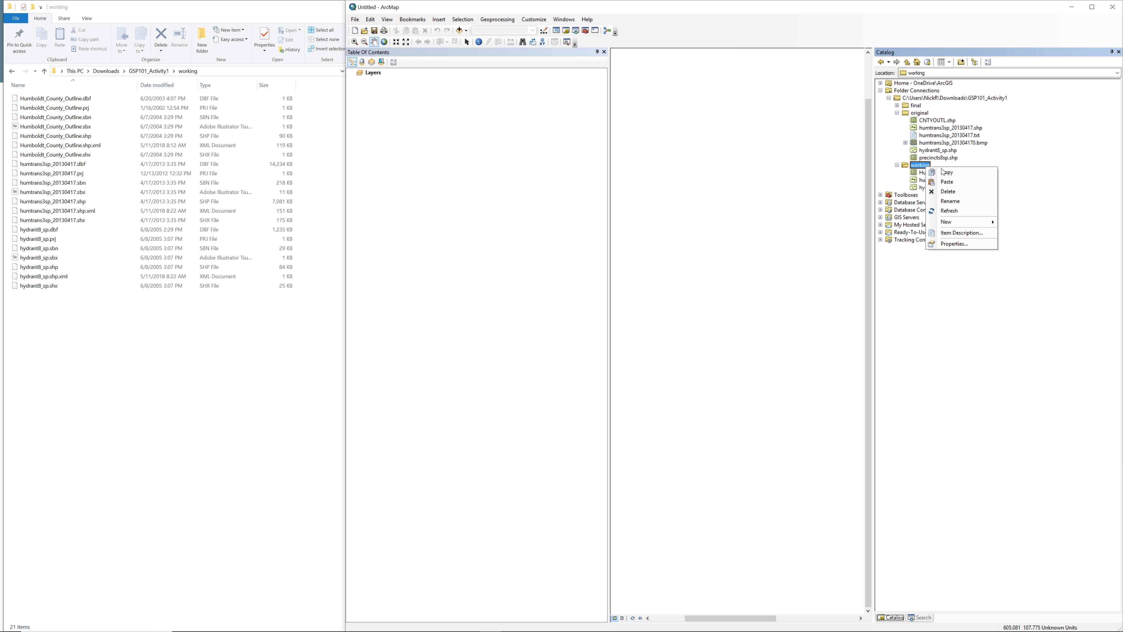
left_click(946, 182)
Rename the humtrans3sp_20130417 shapefile in the working folder to Roads
right_click(973, 180)
left_click(1000, 204)
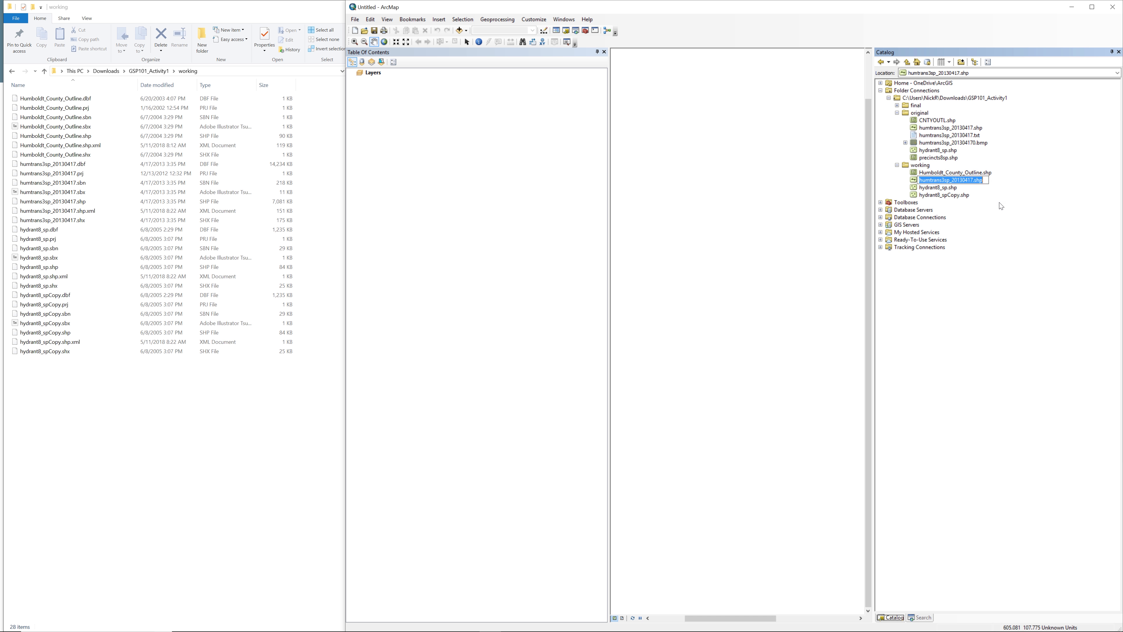
type("Roads")
key("Return")
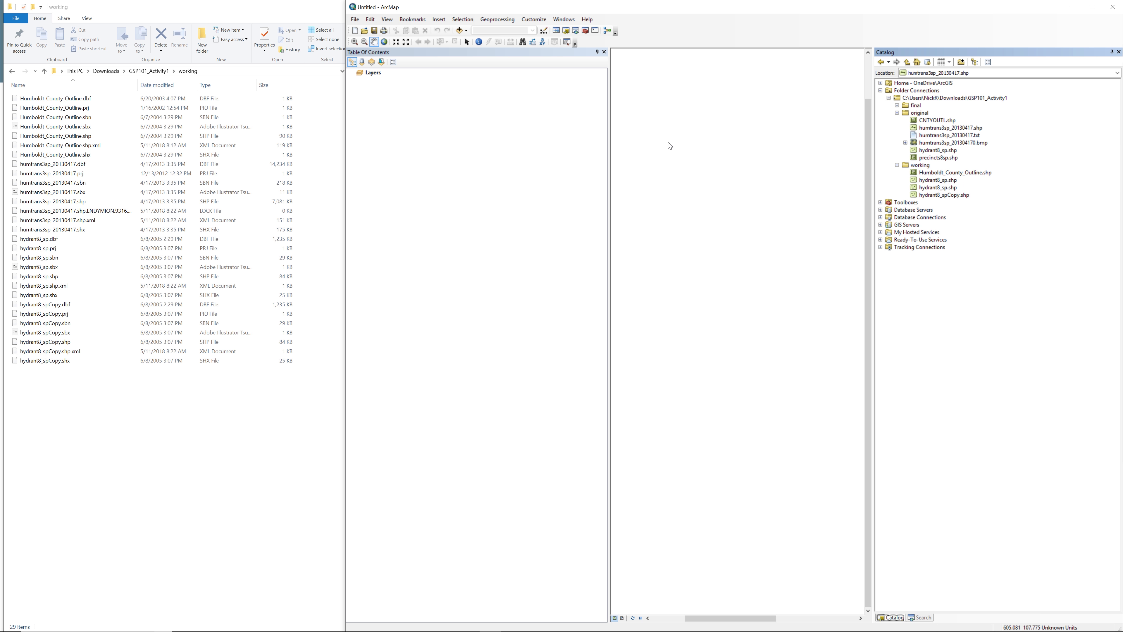
Delete the duplicate hydrant8_spCopy.shp from the working folder and copy precincts8sp.shp there from the original folder
left_click(965, 189)
right_click(965, 192)
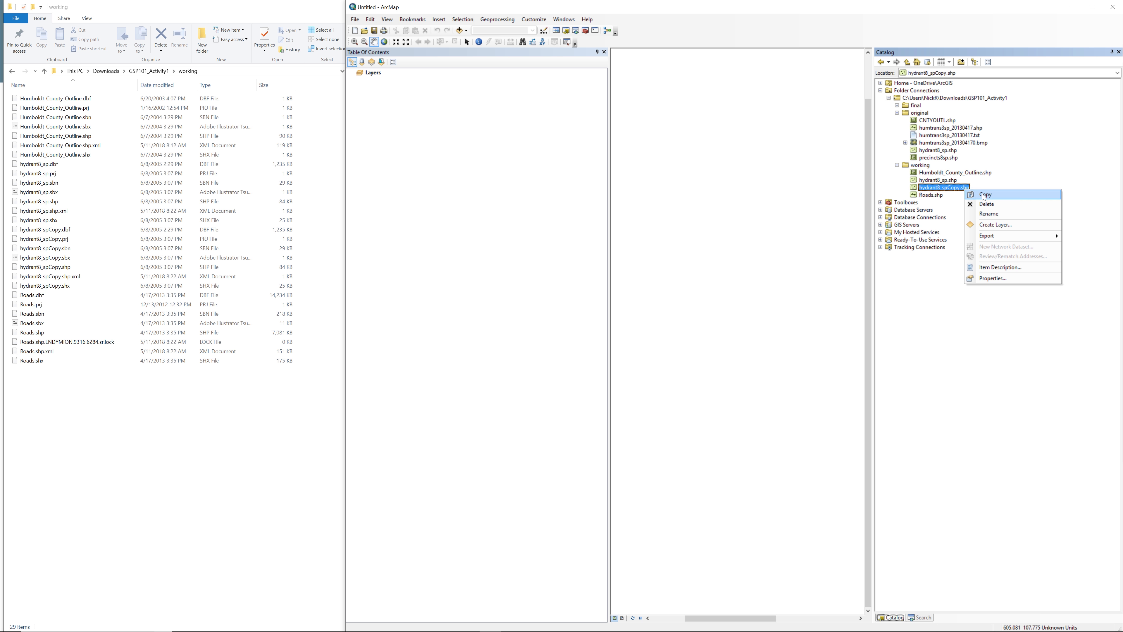
left_click(979, 205)
left_click(764, 341)
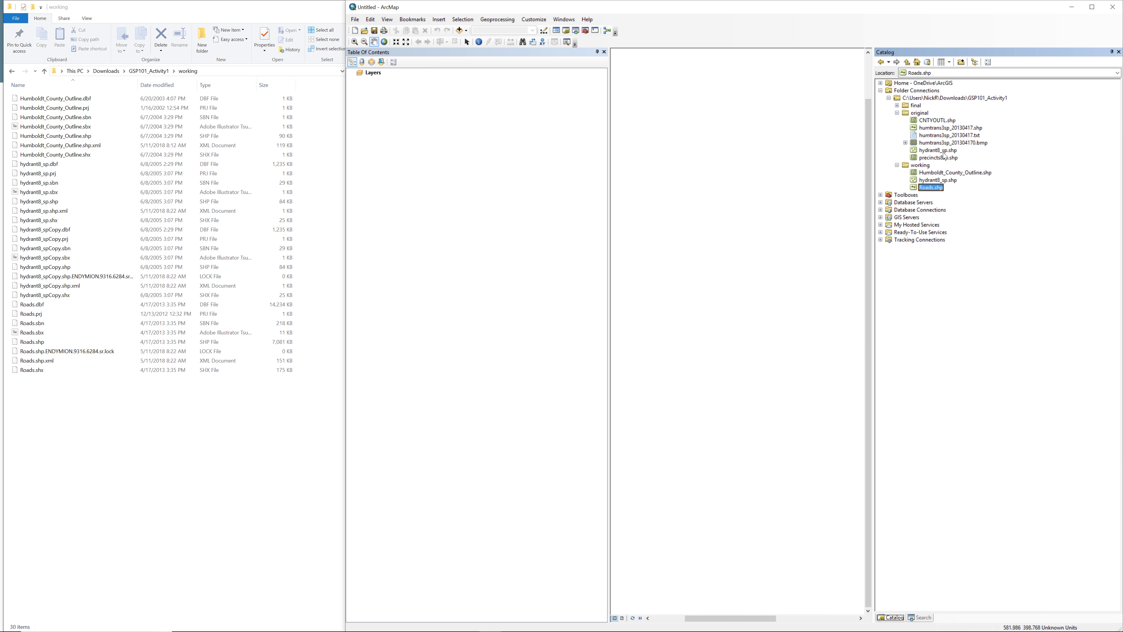
right_click(925, 166)
left_click(943, 182)
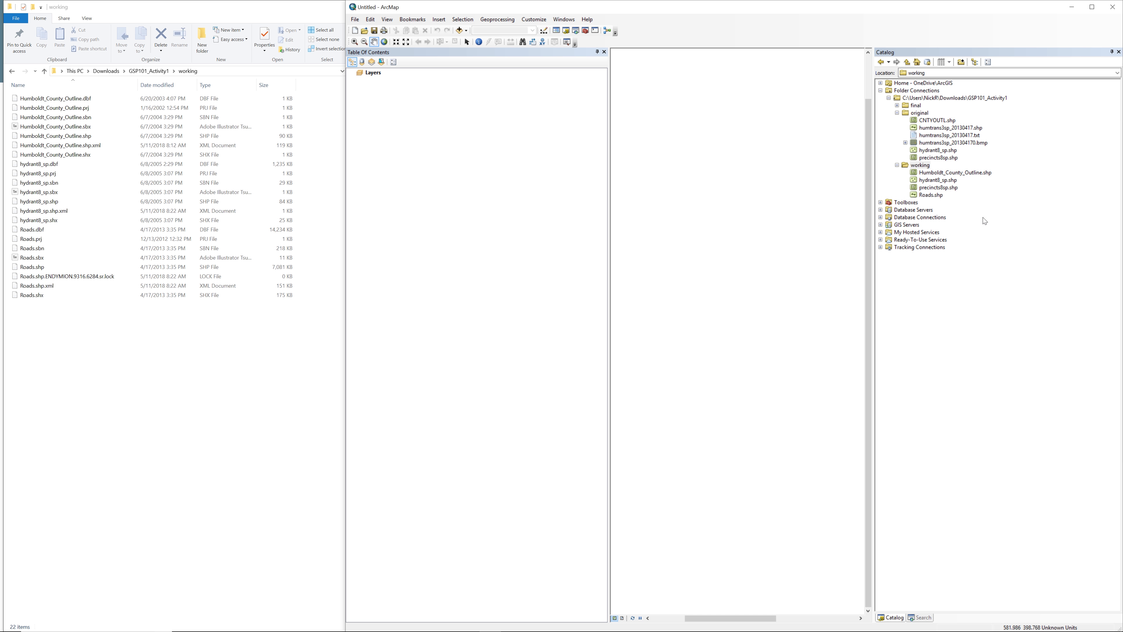
Rename the hydrant8_sp shapefile in the working folder to Fire_Hydrants
right_click(937, 180)
key("Return")
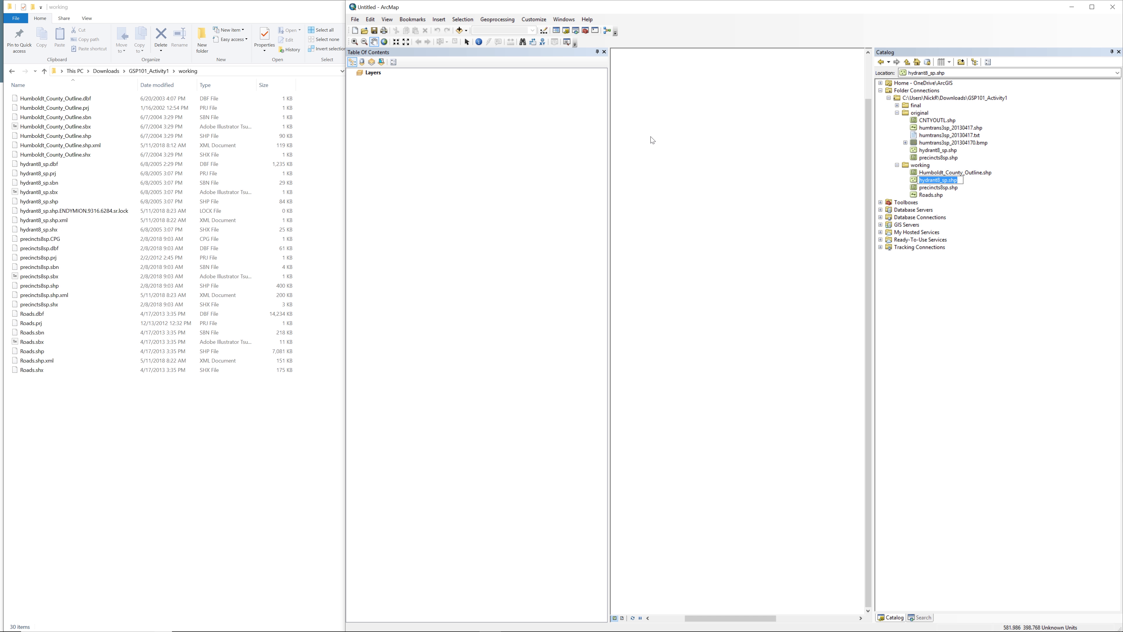
type("Fire_Hydrants")
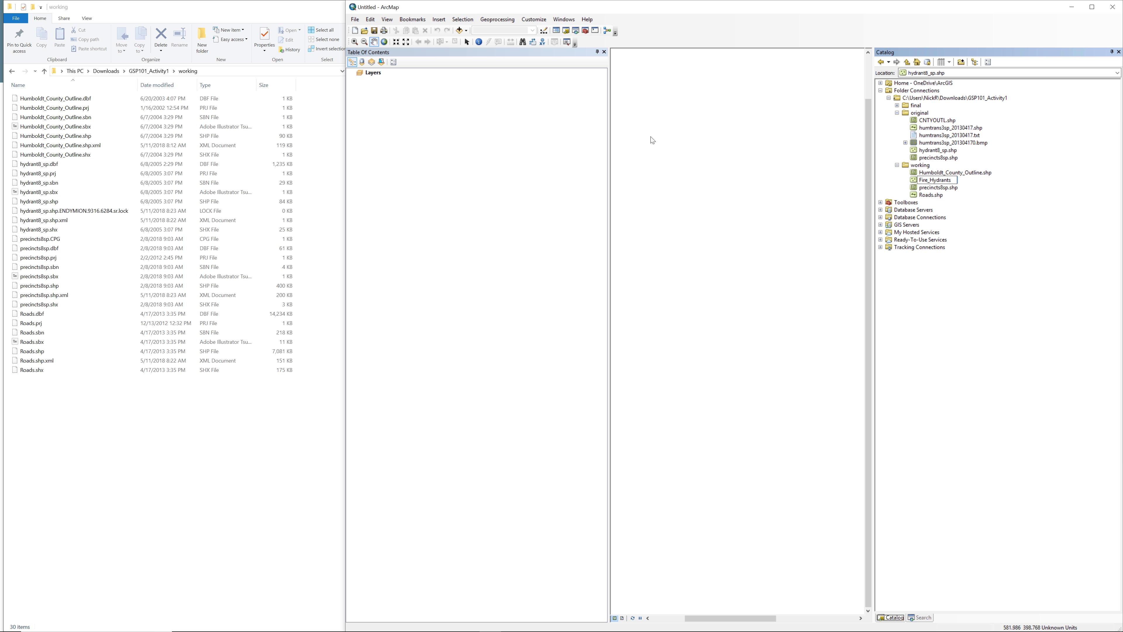
left_click(1057, 243)
Rename the precincts8sp shapefile in the working folder to Election_Precincts
right_click(943, 186)
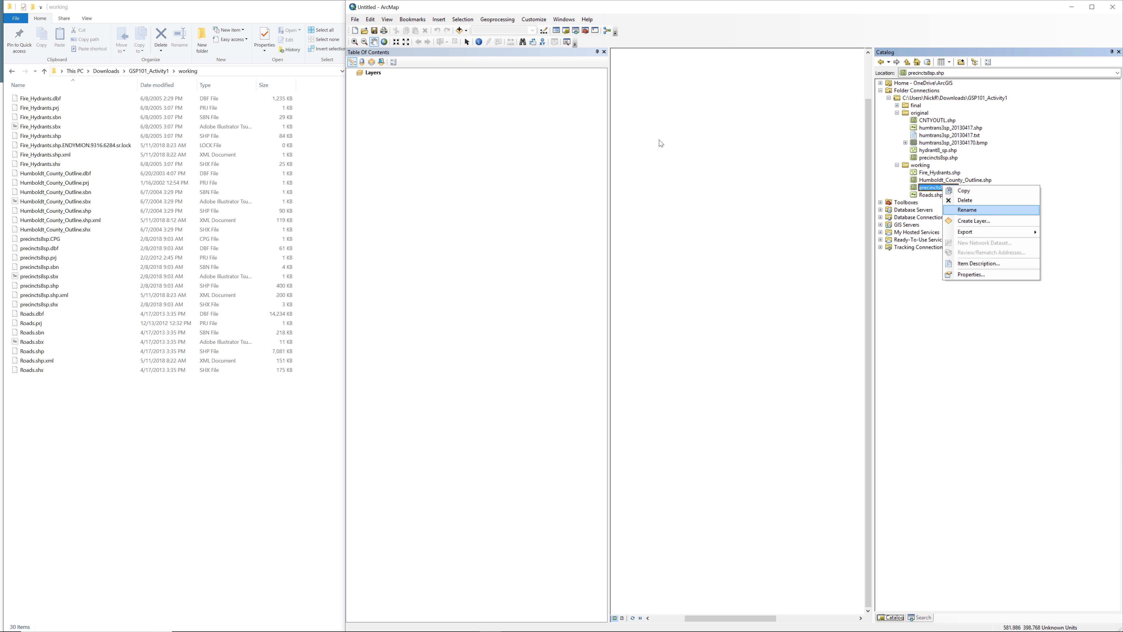
key("Return")
type("Election")
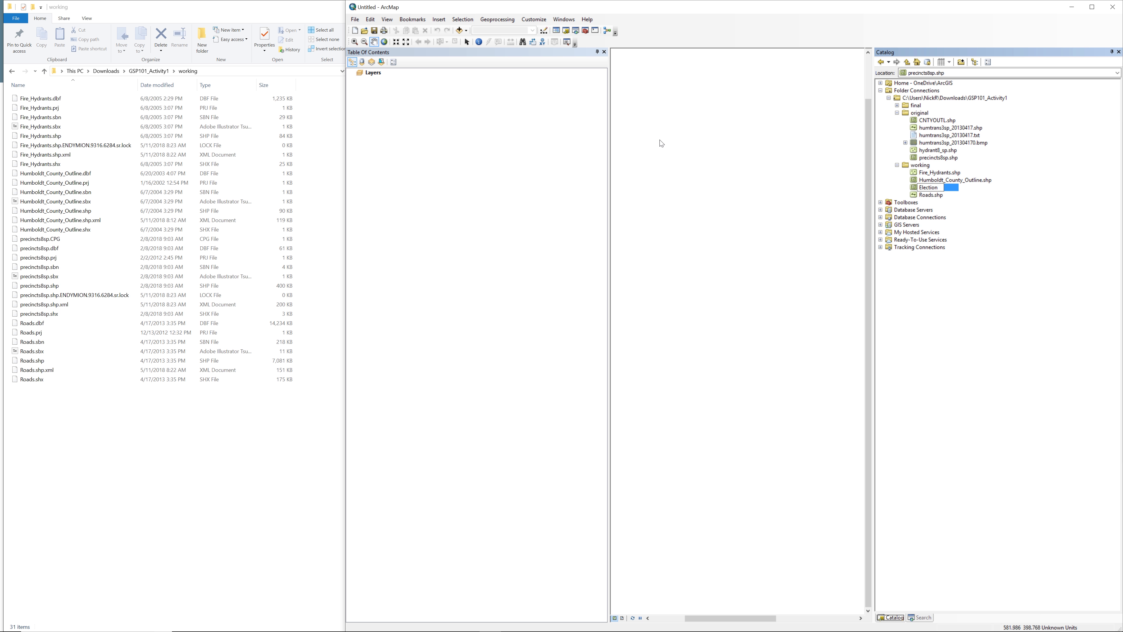
type("_Precincts")
left_click(1000, 255)
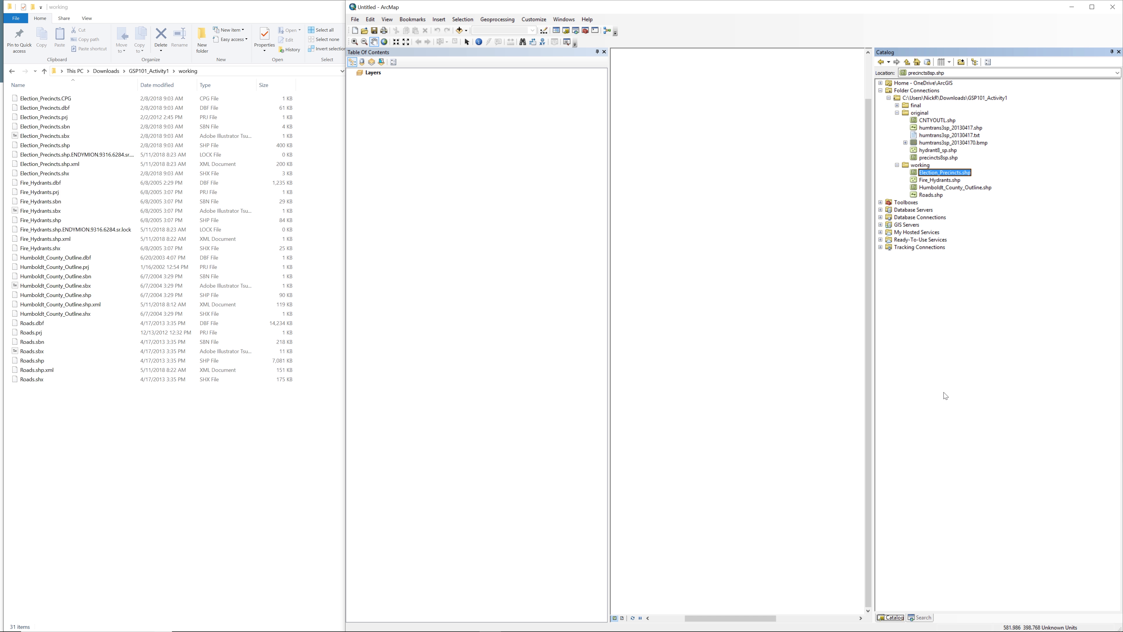